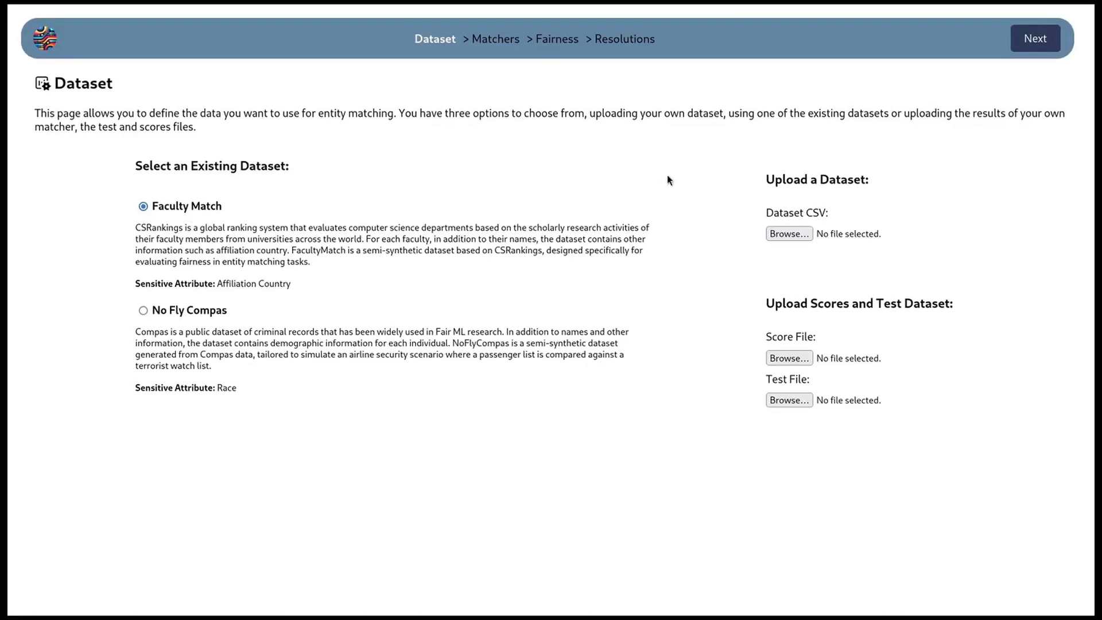
# Step: Continue with the Faculty Match dataset and start training Ditto, MCAN, DeepMatcher, HierMatcher and LinRegMatcher
pyautogui.click(1026, 45)
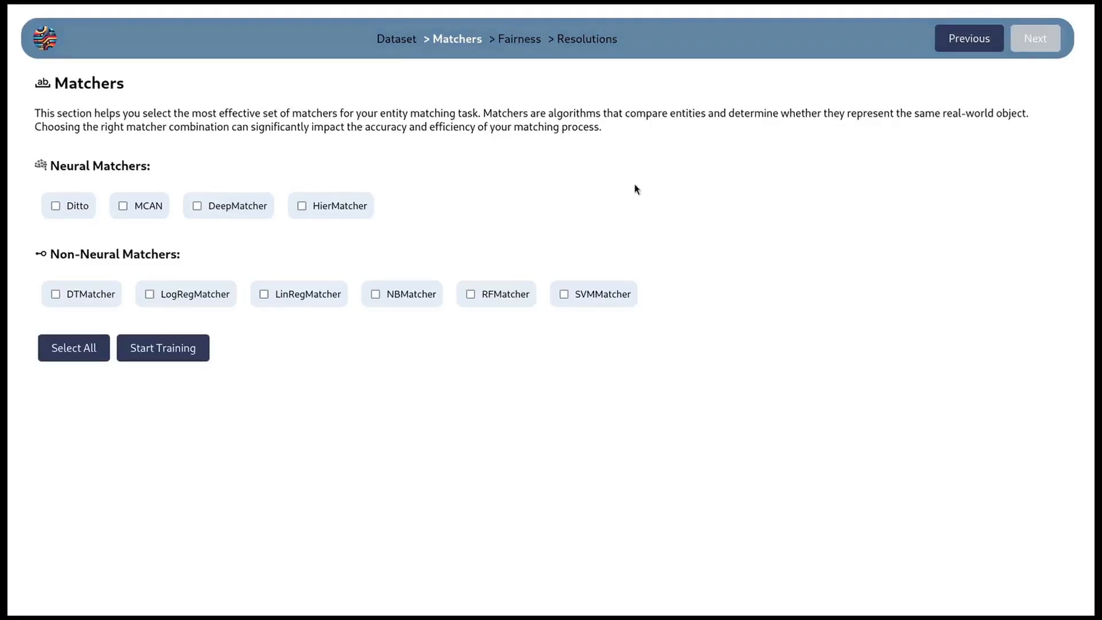
pyautogui.moveTo(341, 217)
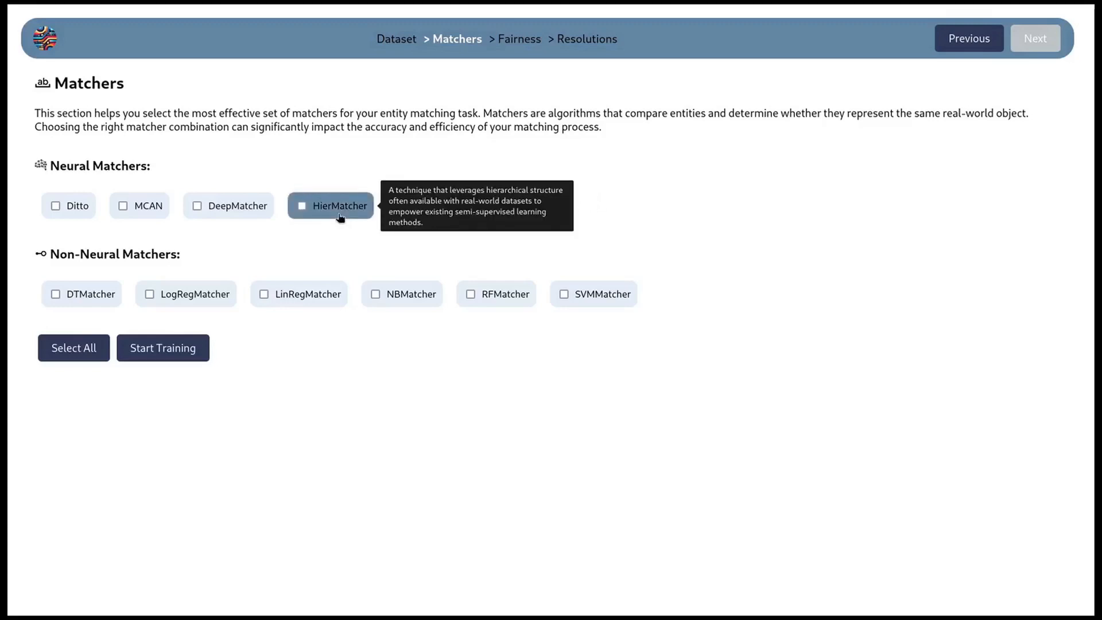
pyautogui.click(299, 205)
pyautogui.click(199, 210)
pyautogui.click(122, 206)
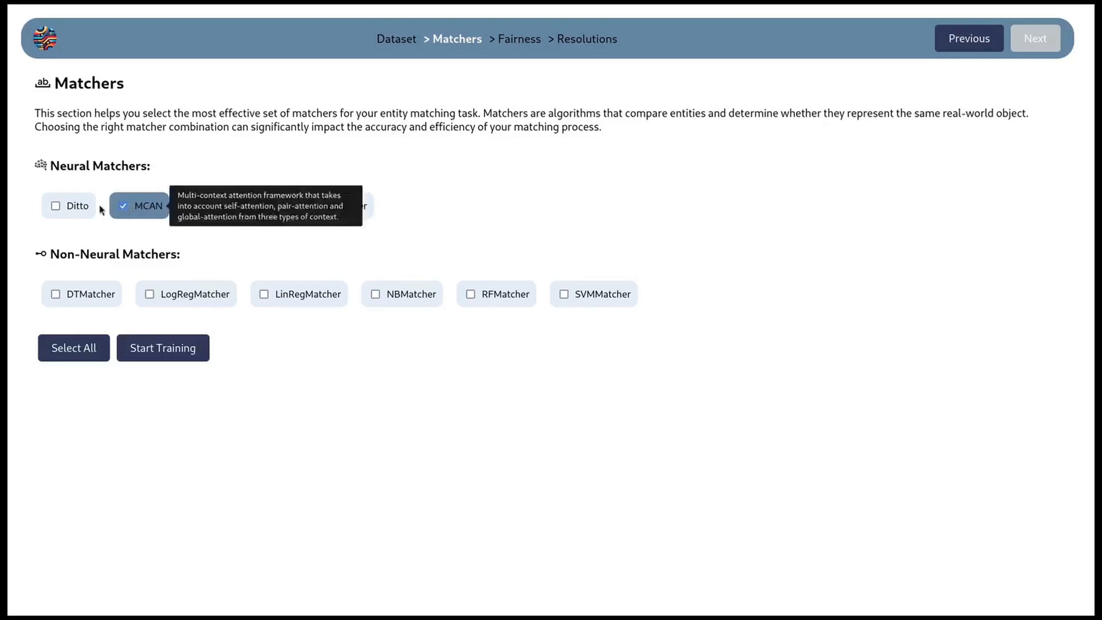
pyautogui.click(56, 206)
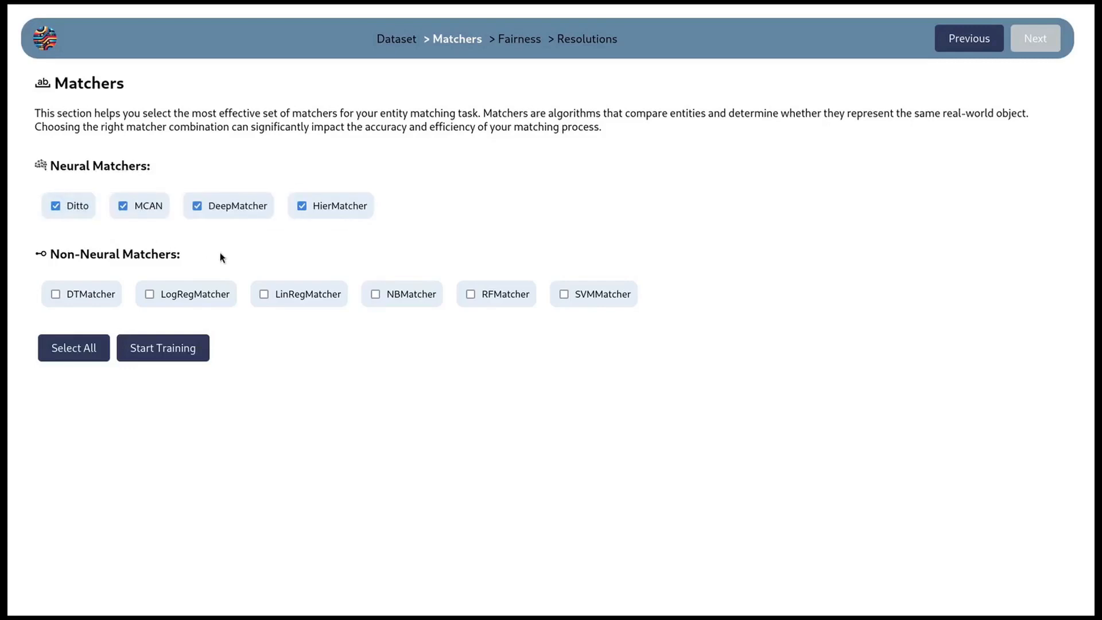
pyautogui.click(264, 295)
pyautogui.click(198, 348)
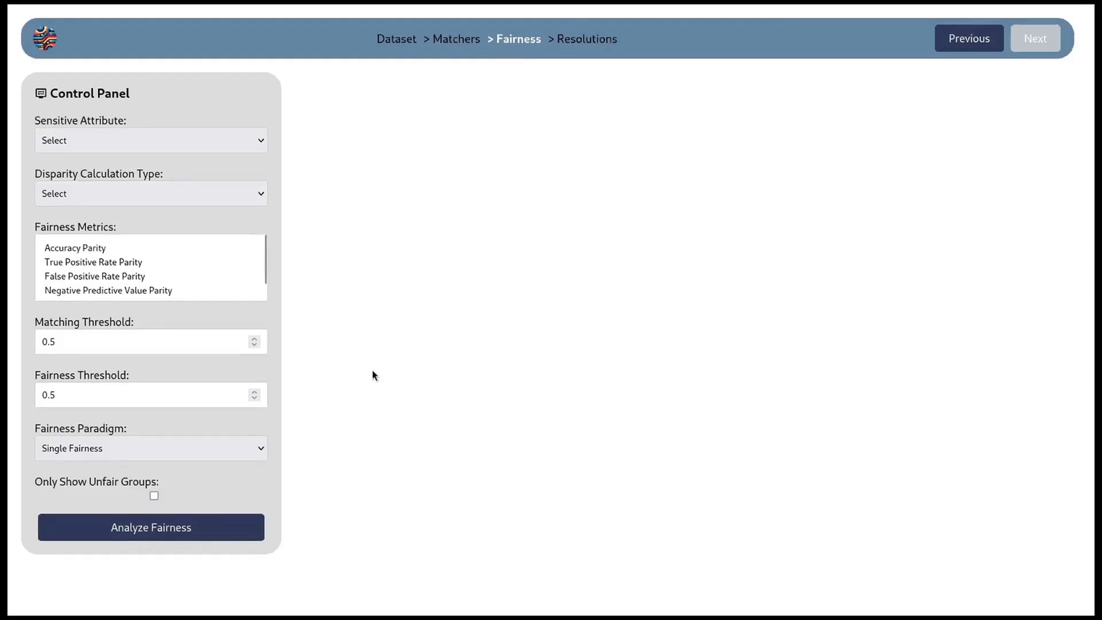
# Step: Set the sensitive attribute to country_abbreviation and the disparity calculation type to Division Based
pyautogui.click(195, 140)
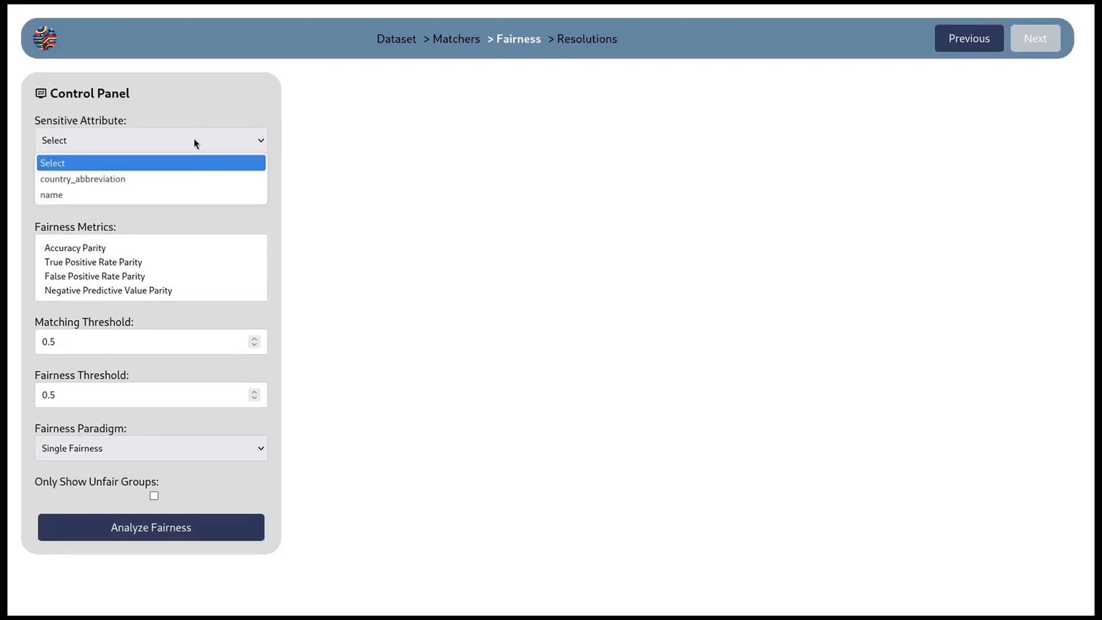
pyautogui.click(192, 180)
pyautogui.click(188, 198)
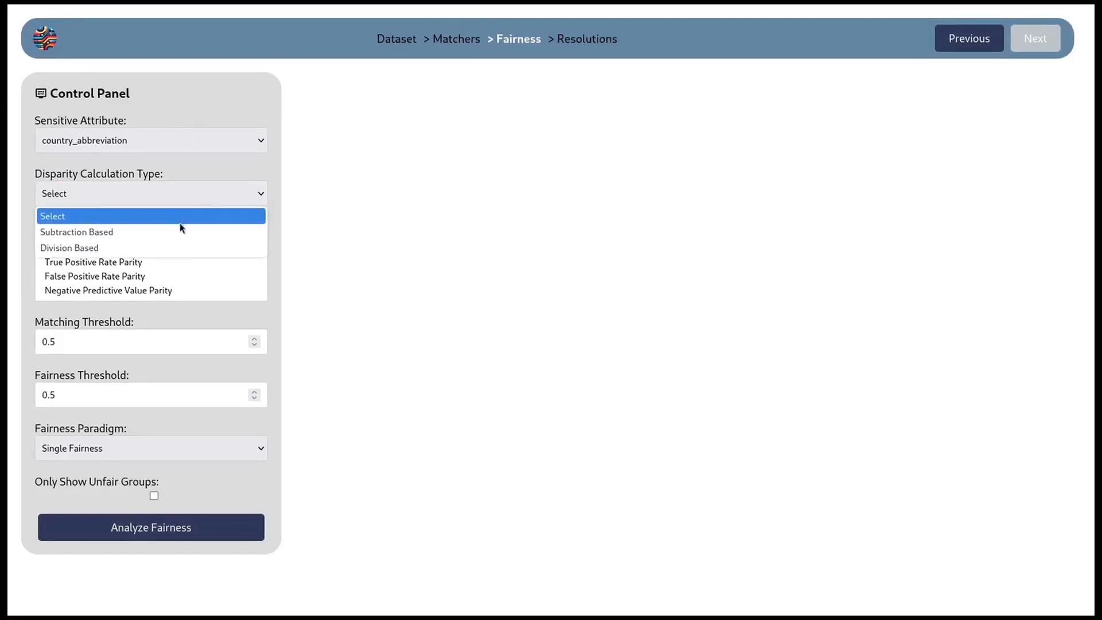
pyautogui.click(172, 249)
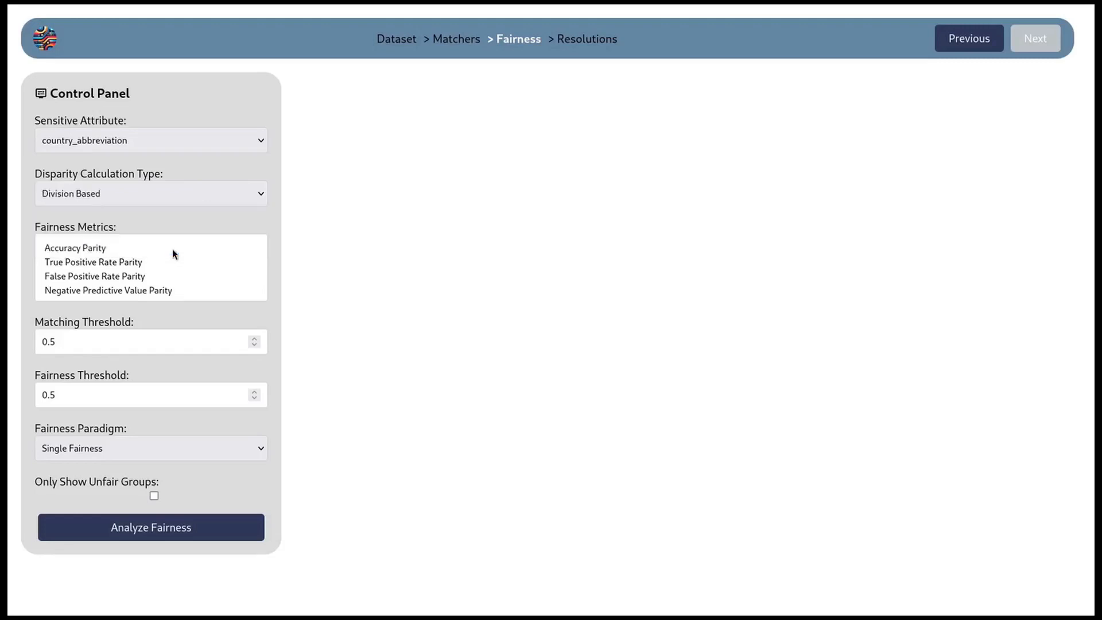
# Step: Choose True Positive Rate Parity and Positive Predictive Value Parity together as the fairness metrics
pyautogui.scroll(-1, 90, 264)
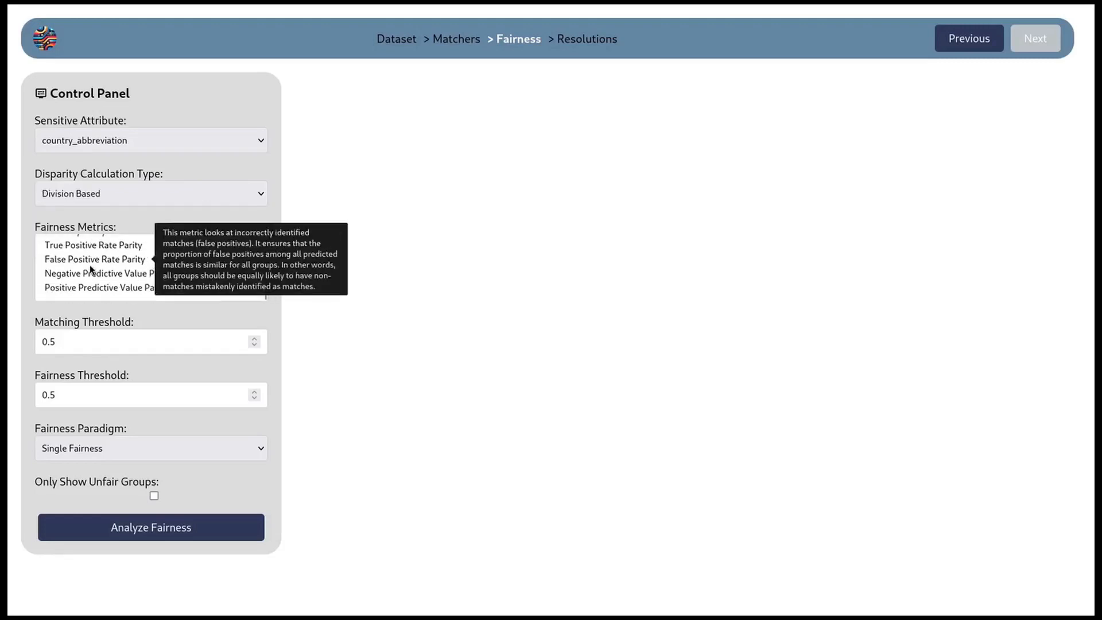
pyautogui.scroll(1, 86, 266)
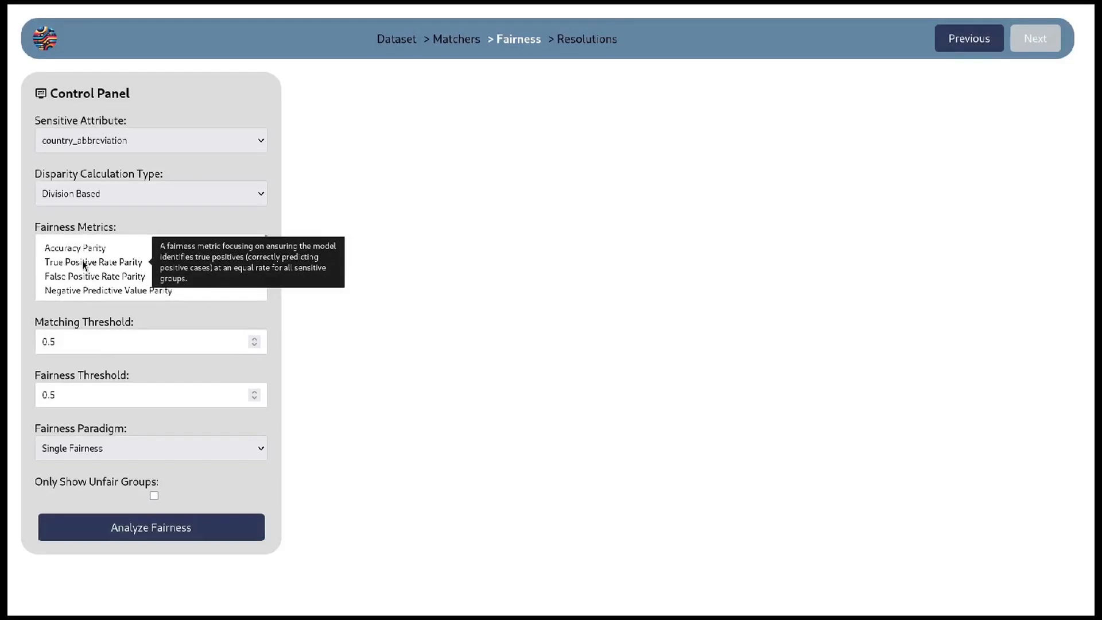
pyautogui.click(84, 264)
pyautogui.scroll(-1, 82, 261)
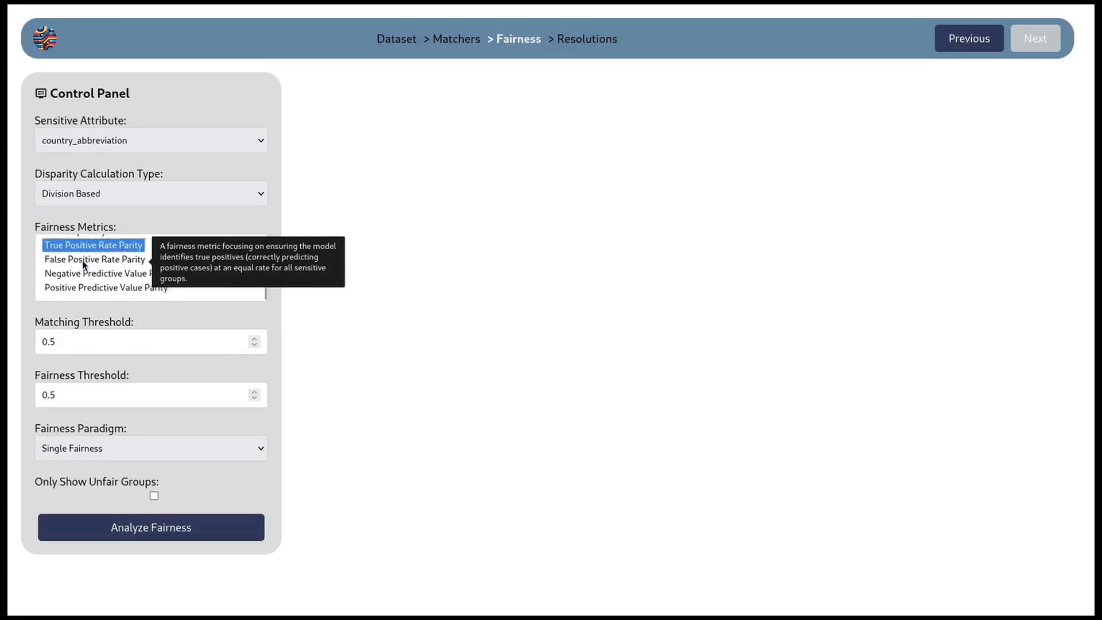
pyautogui.keyDown('ctrl'); pyautogui.click(81, 290); pyautogui.keyUp('ctrl')
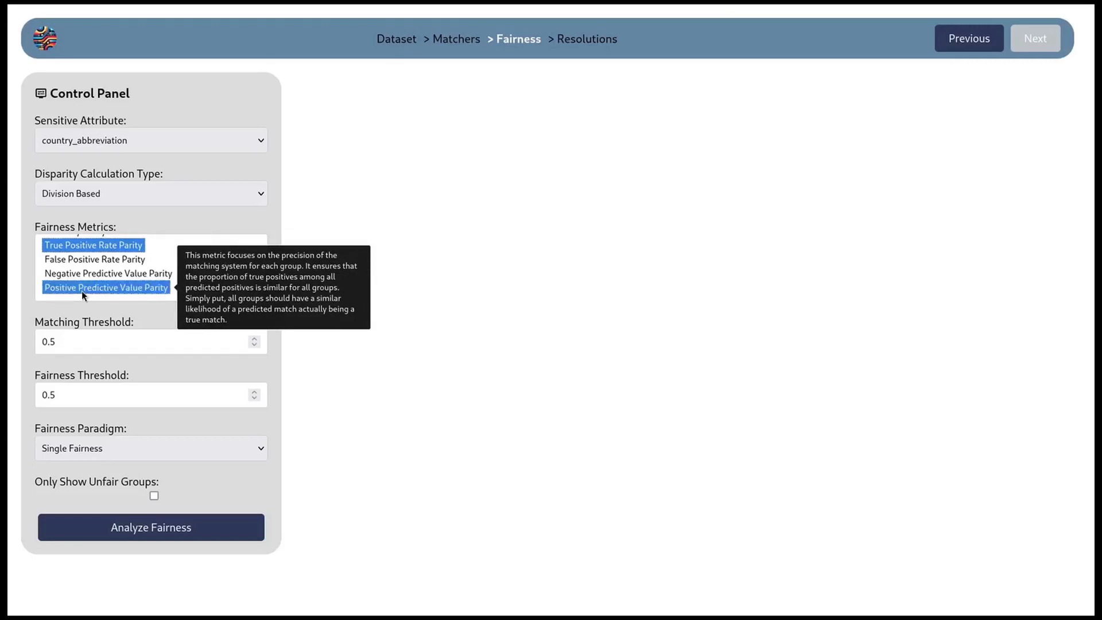
# Step: Set the fairness threshold to 0.2 and run the fairness analysis with the Single Fairness paradigm
pyautogui.moveTo(118, 327)
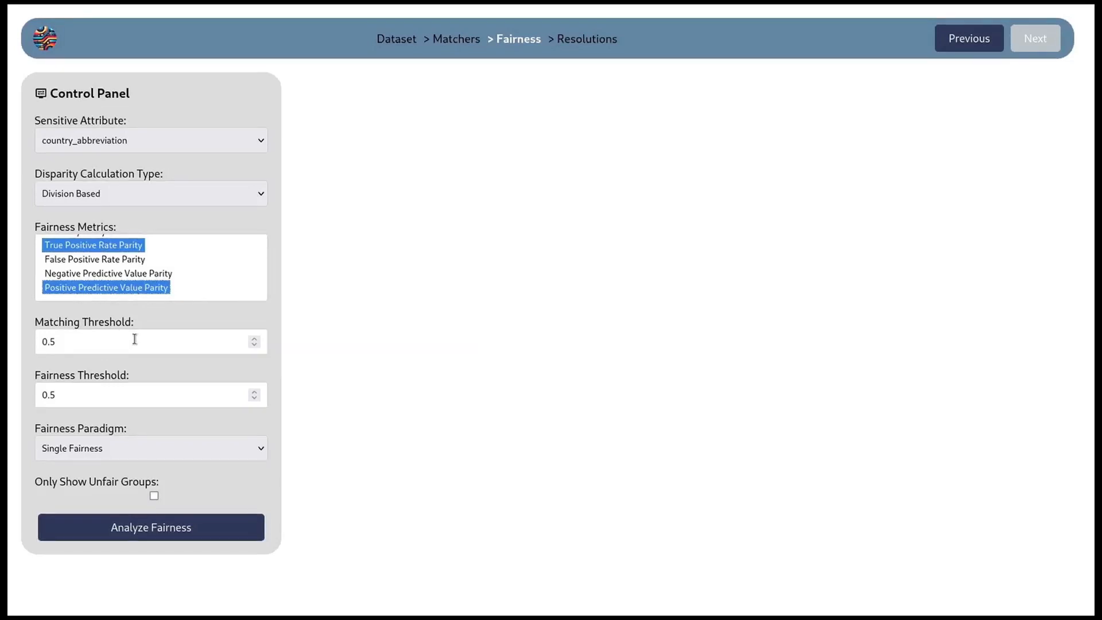
pyautogui.moveTo(113, 378)
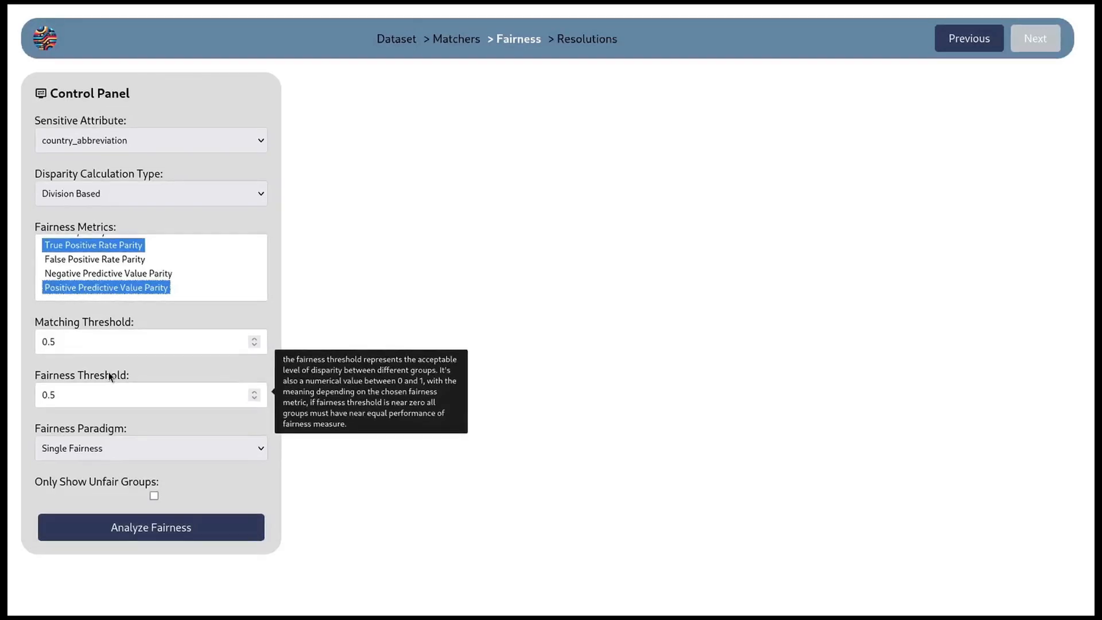
pyautogui.click(108, 393)
pyautogui.press('BackSpace')
pyautogui.write('2')
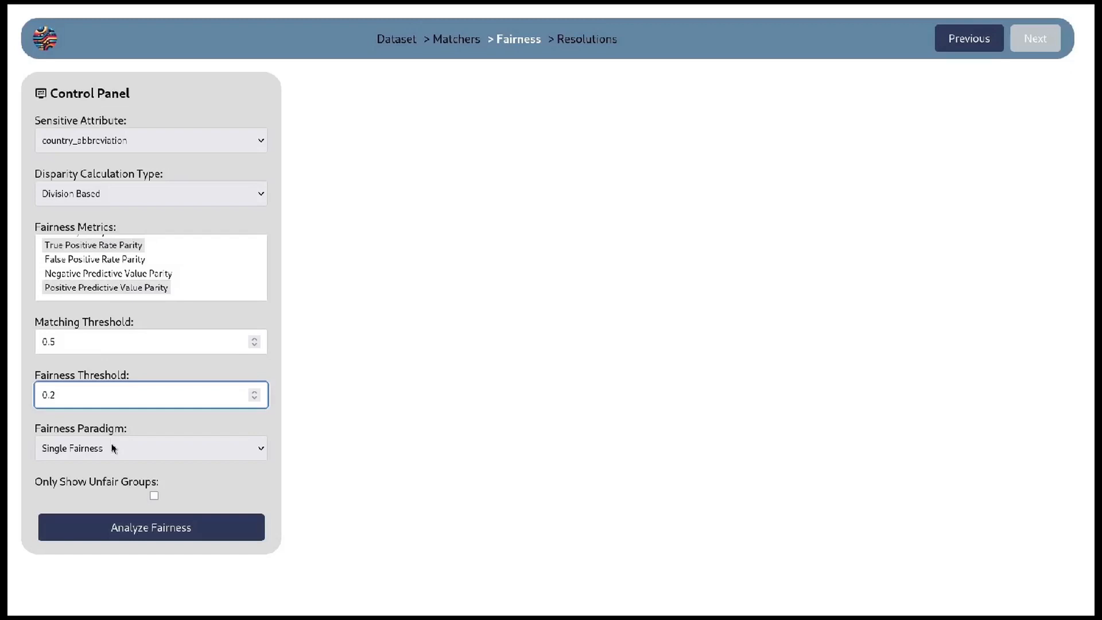
pyautogui.click(94, 441)
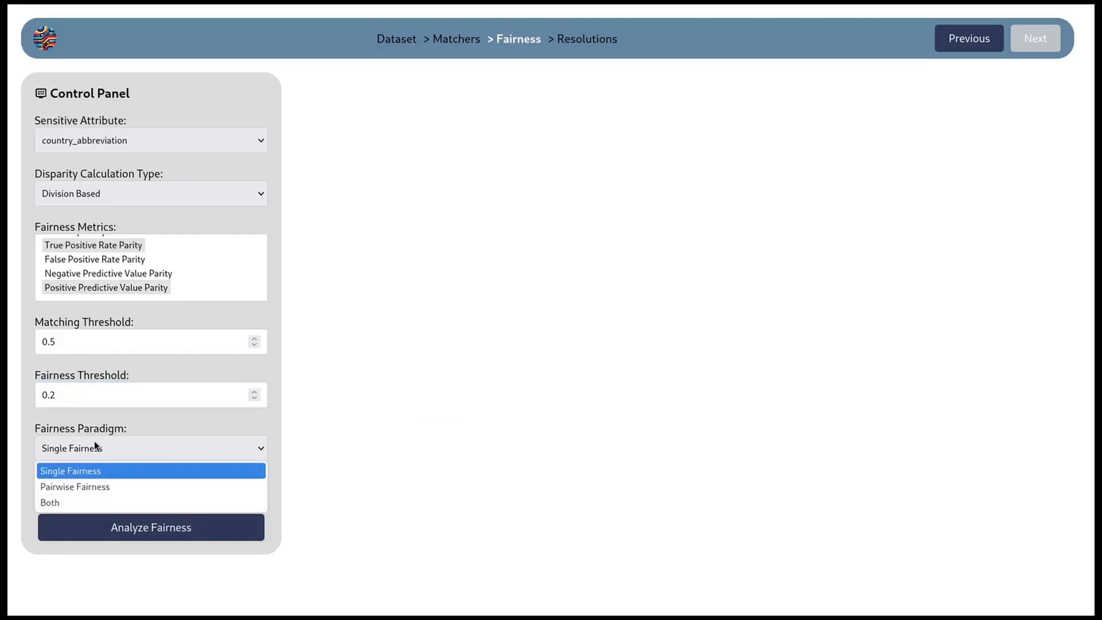
pyautogui.click(94, 441)
pyautogui.click(123, 526)
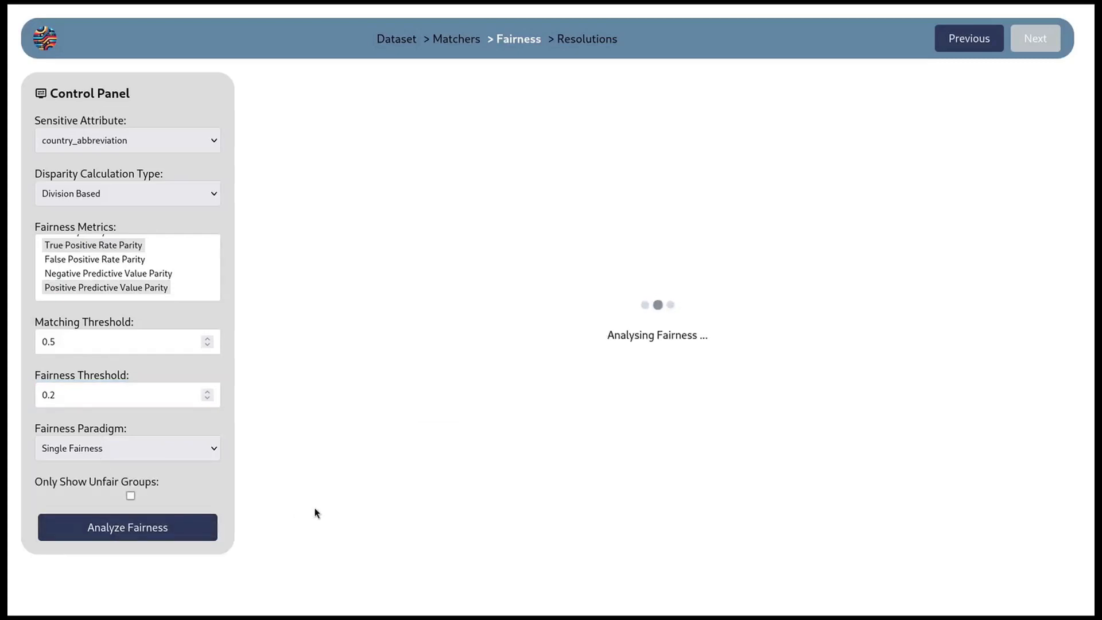
# Step: Review the single fairness charts of the trained matchers and inspect DeepMatcher's disparity bars for groups cn and de
pyautogui.moveTo(389, 474)
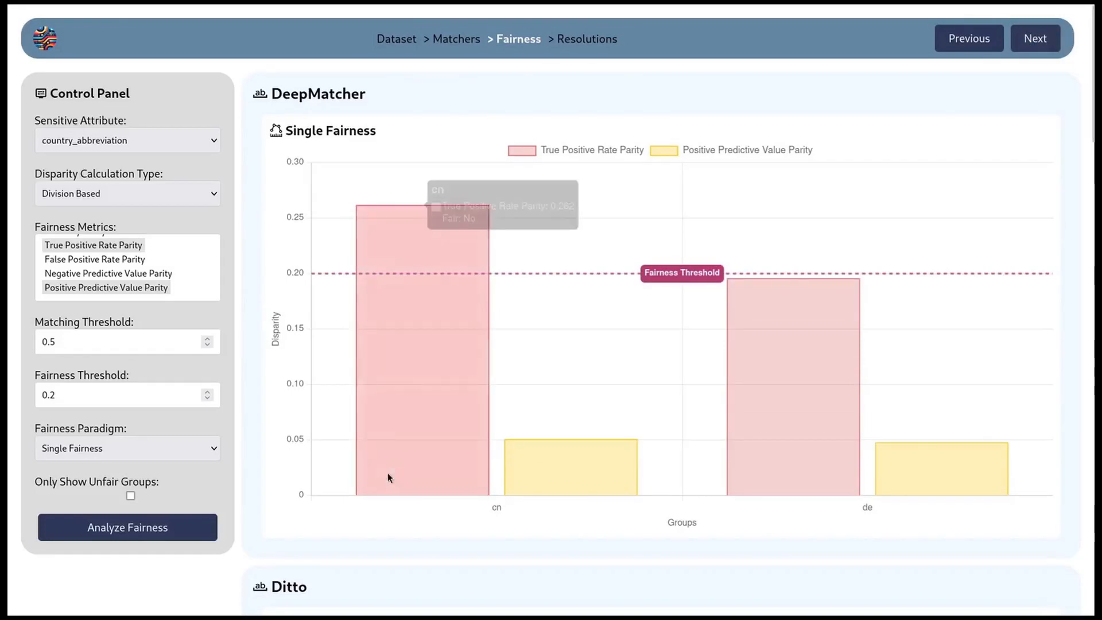
pyautogui.scroll(-20, 392, 470)
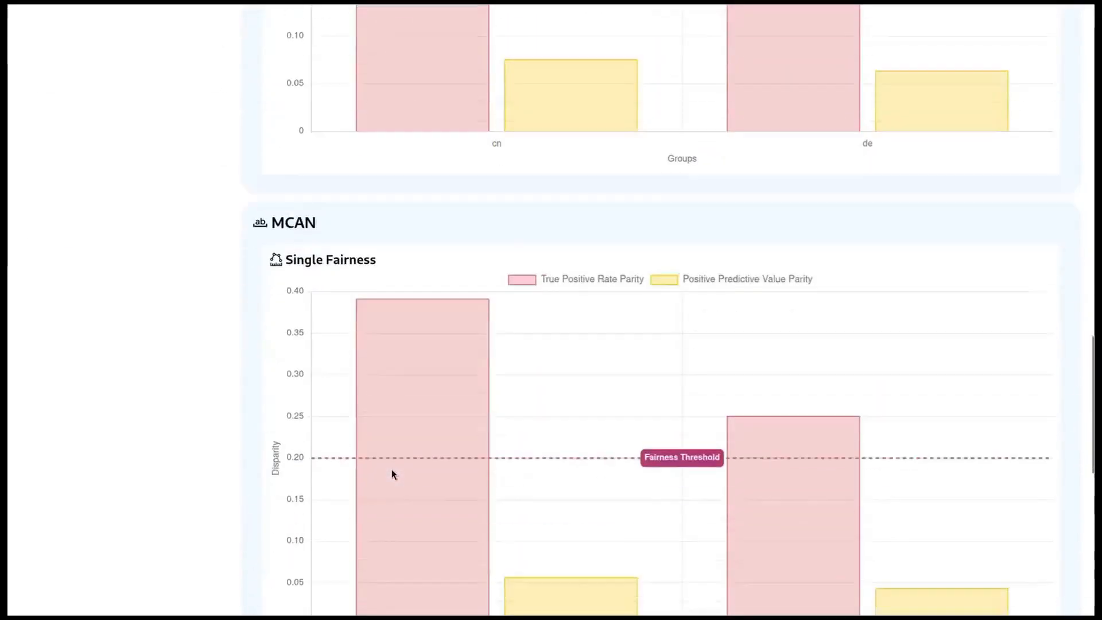
pyautogui.scroll(-8, 392, 470)
pyautogui.scroll(20, 392, 469)
pyautogui.moveTo(377, 393)
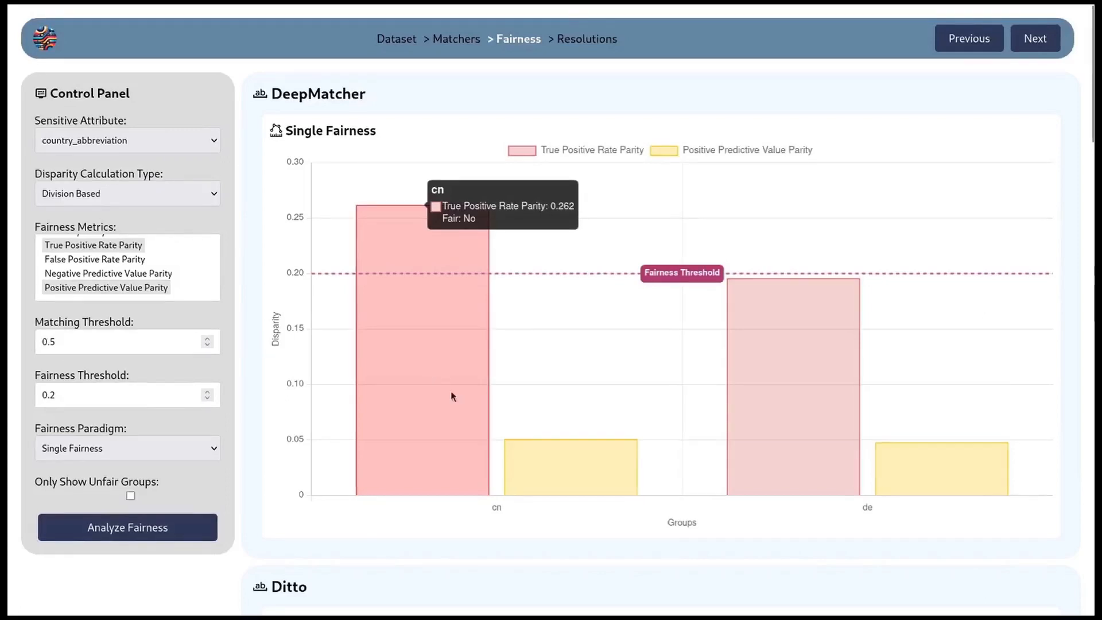
pyautogui.moveTo(534, 467)
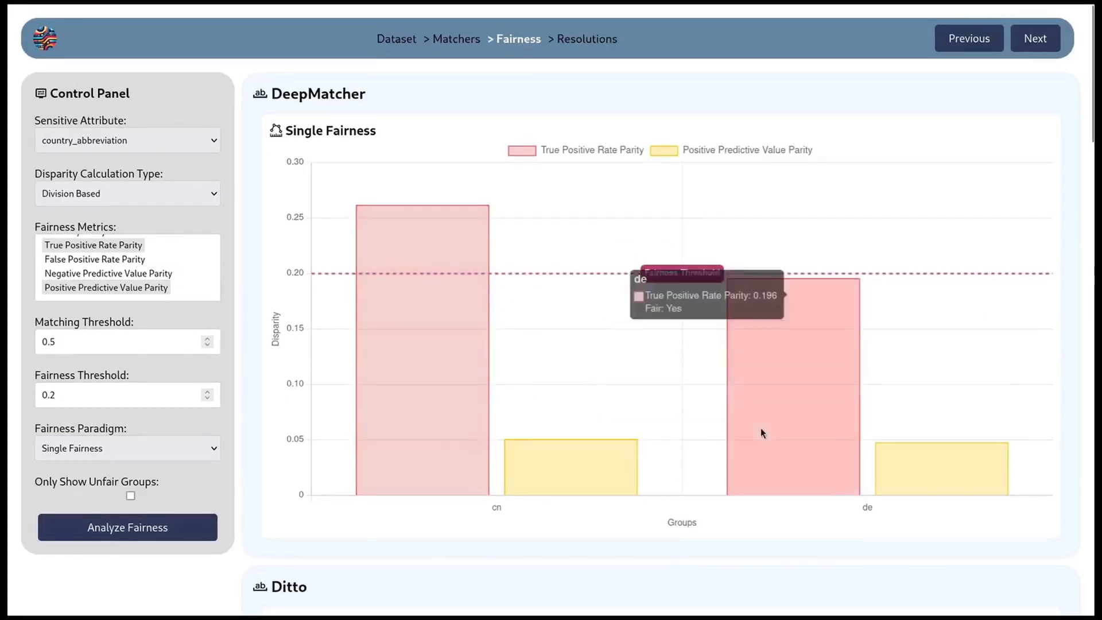
pyautogui.moveTo(902, 484)
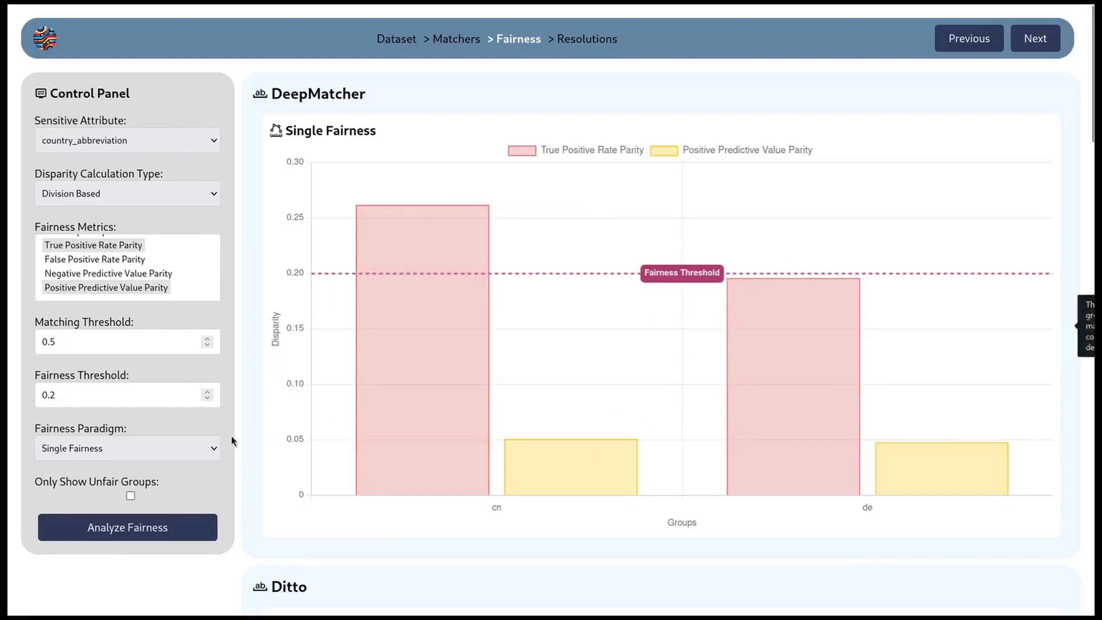
# Step: Set the fairness paradigm to Both and inspect the details behind DeepMatcher's single-fairness True Positive Rate Parity bar for group cn
pyautogui.click(209, 450)
pyautogui.click(173, 503)
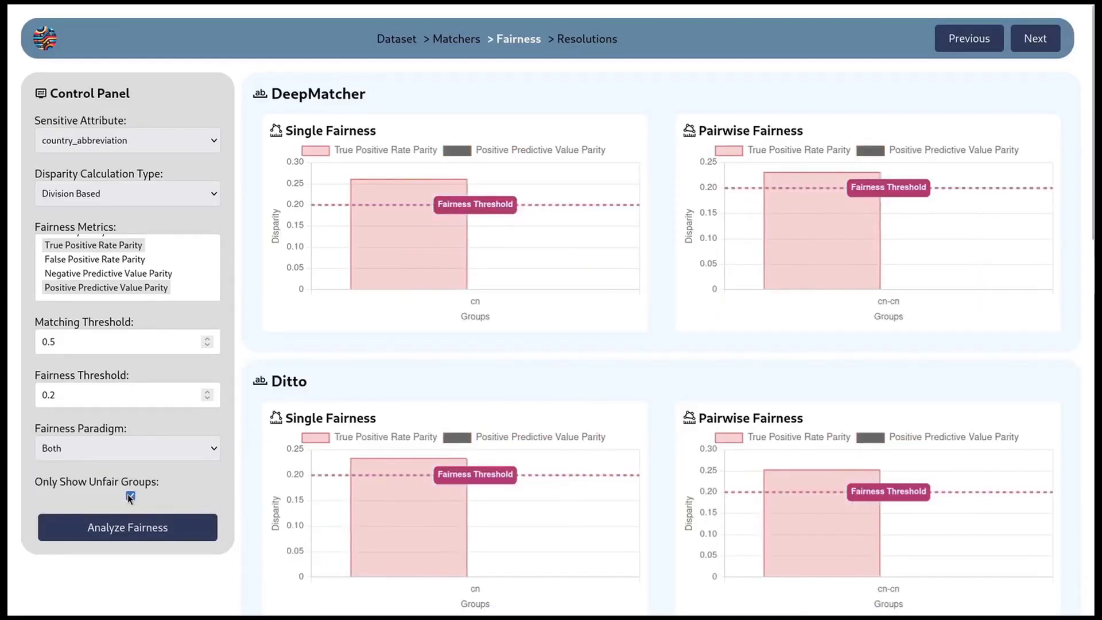
pyautogui.moveTo(364, 261)
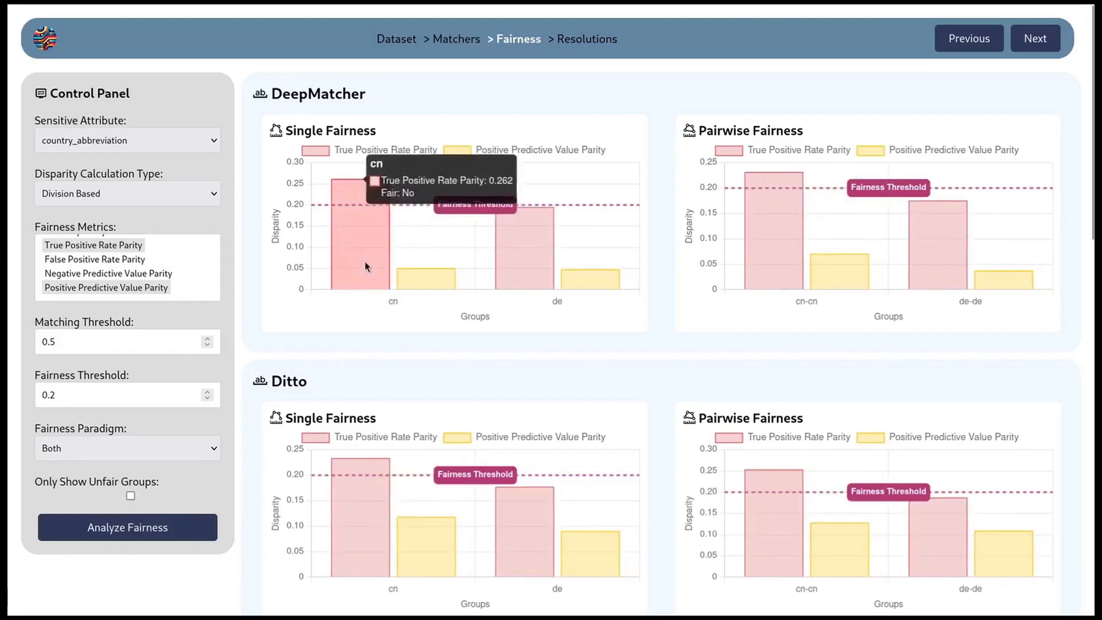
pyautogui.click(368, 235)
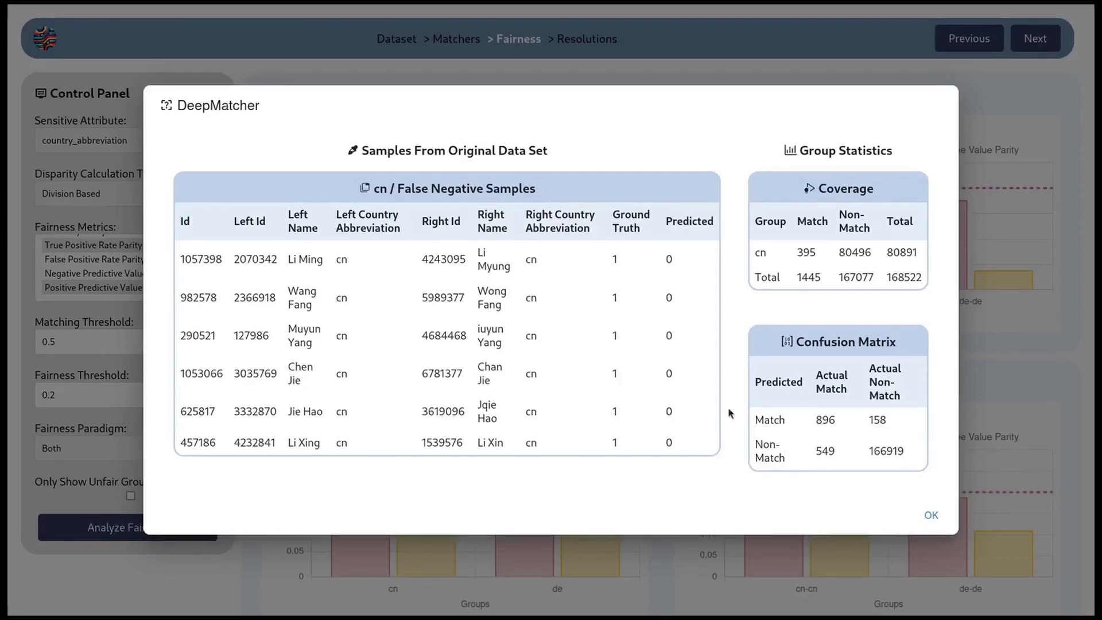
pyautogui.click(928, 517)
# Step: Proceed to the Resolutions stage and examine the metric details and the true positive rate points on the tradeoff chart
pyautogui.click(1035, 50)
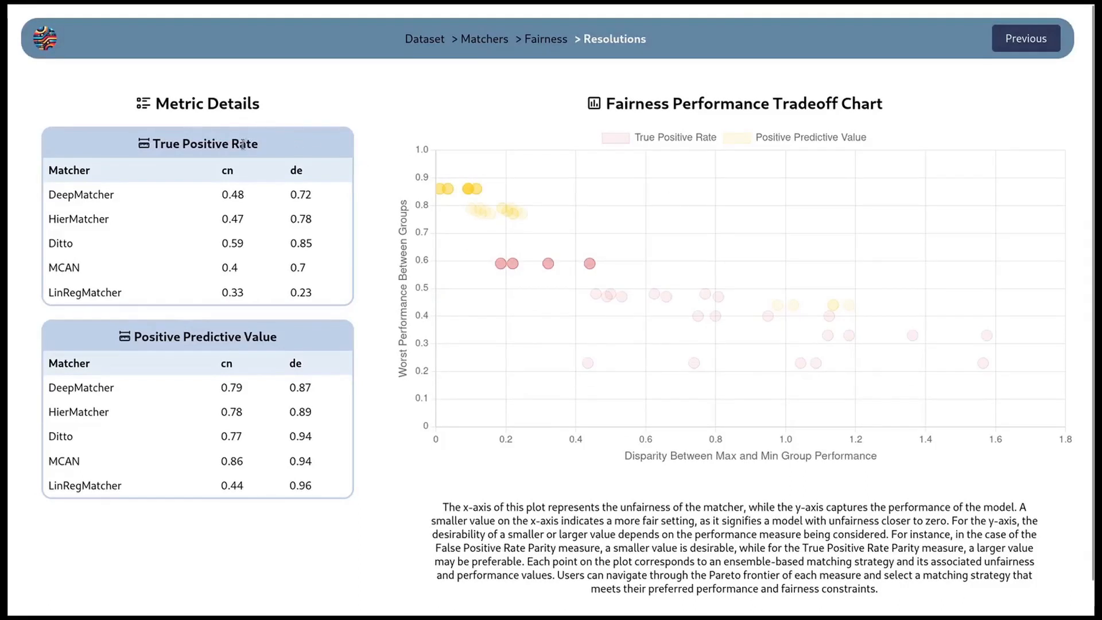
pyautogui.moveTo(218, 259)
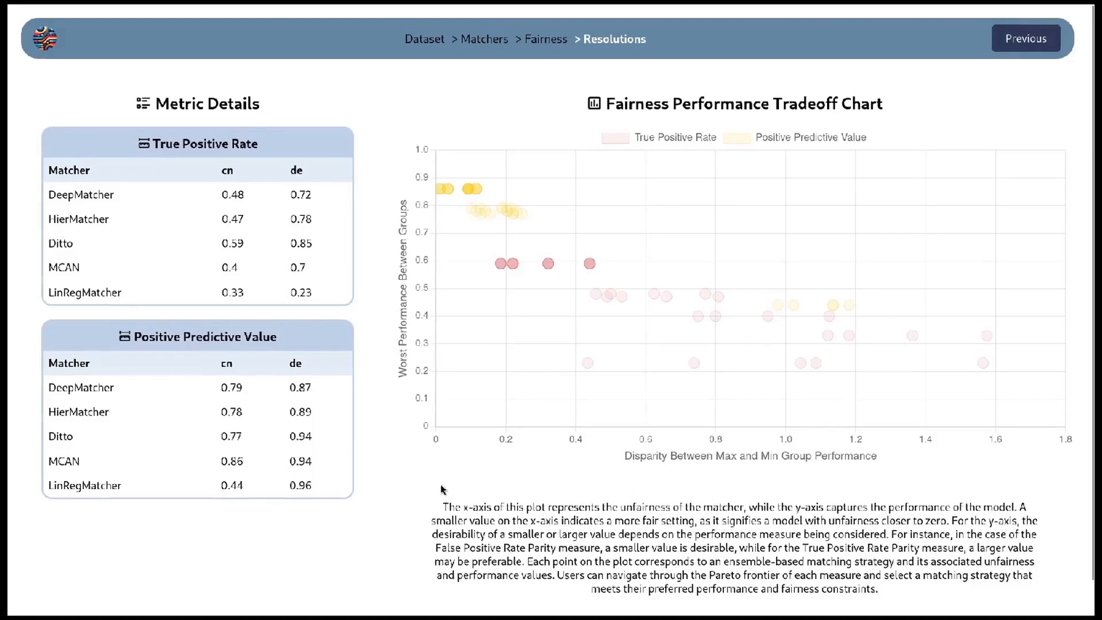
pyautogui.moveTo(591, 372)
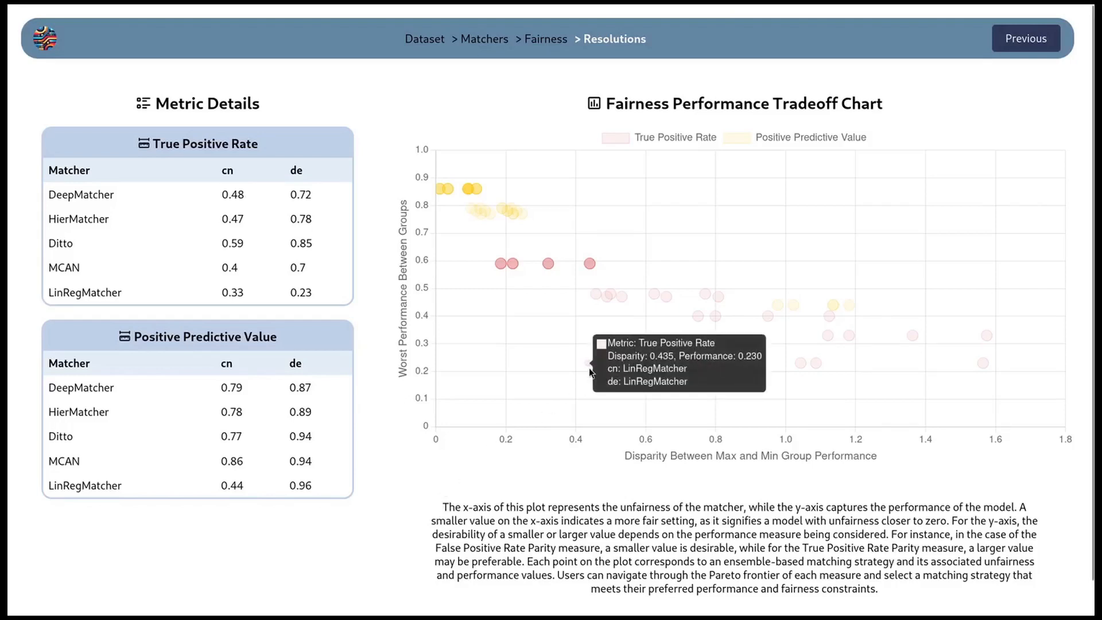
pyautogui.moveTo(658, 298)
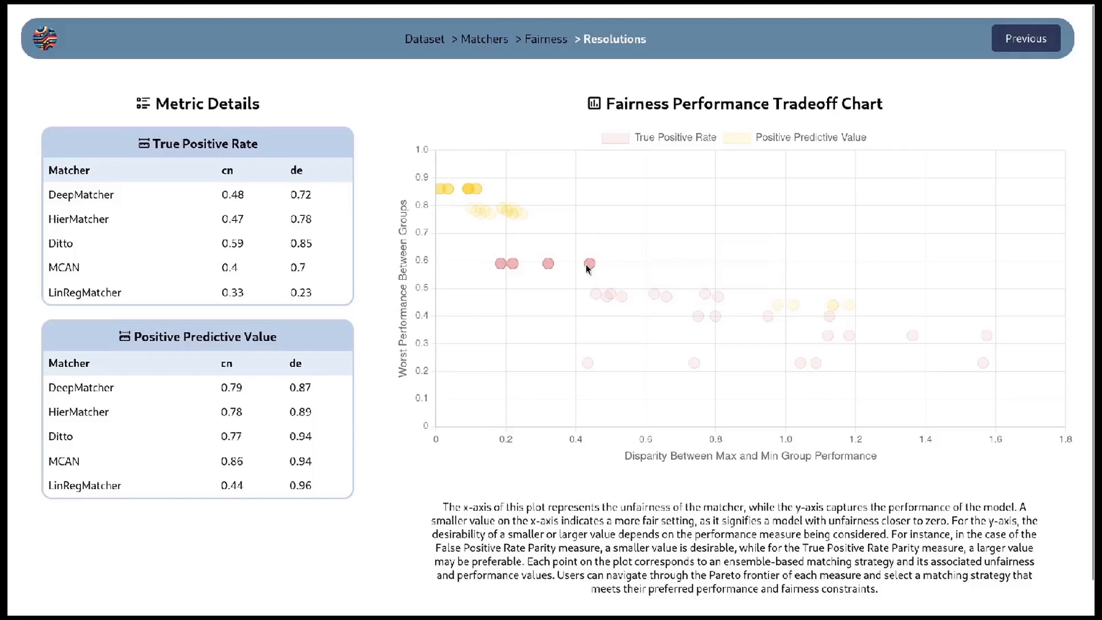
# Step: Hide the True Positive Rate series and select the Positive Predictive Value ensemble with MCAN for cn and DeepMatcher for de
pyautogui.click(662, 138)
pyautogui.moveTo(523, 217)
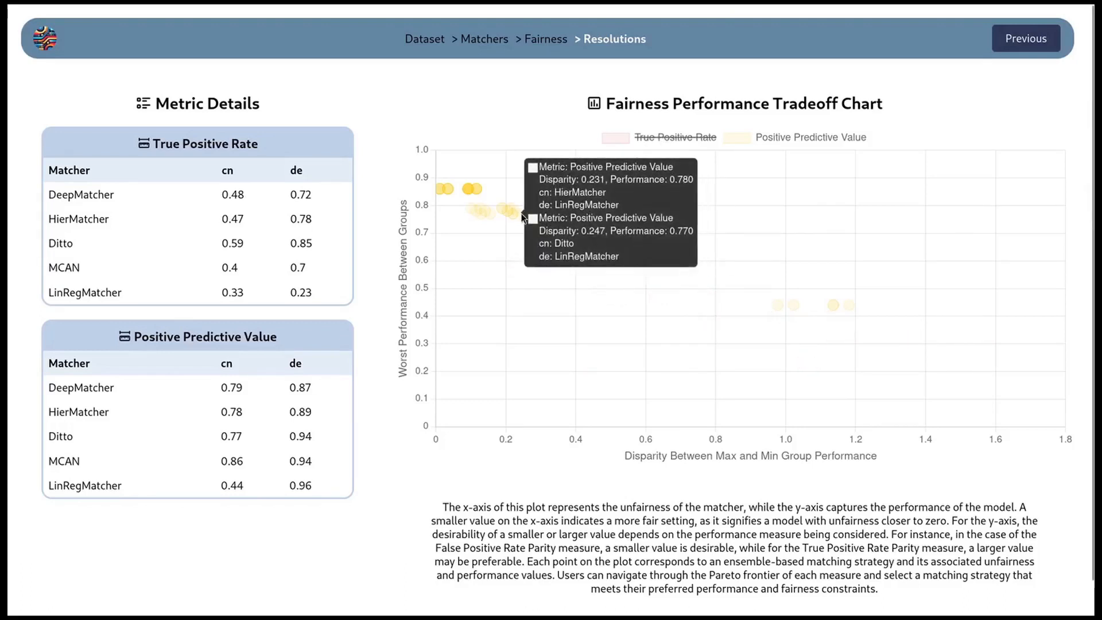
pyautogui.moveTo(453, 194)
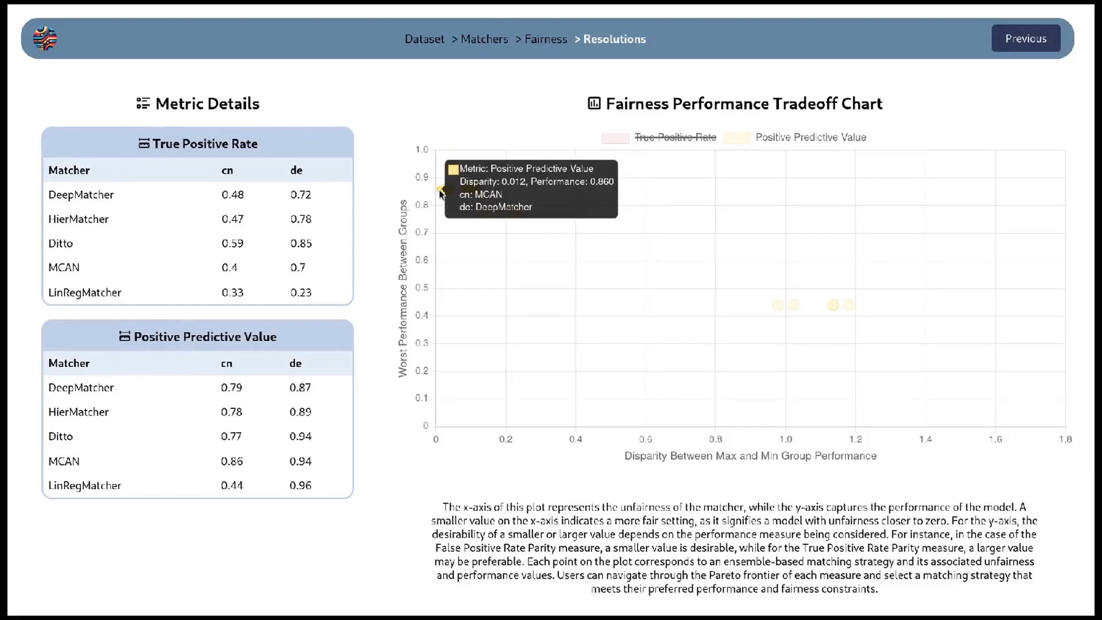
pyautogui.click(440, 190)
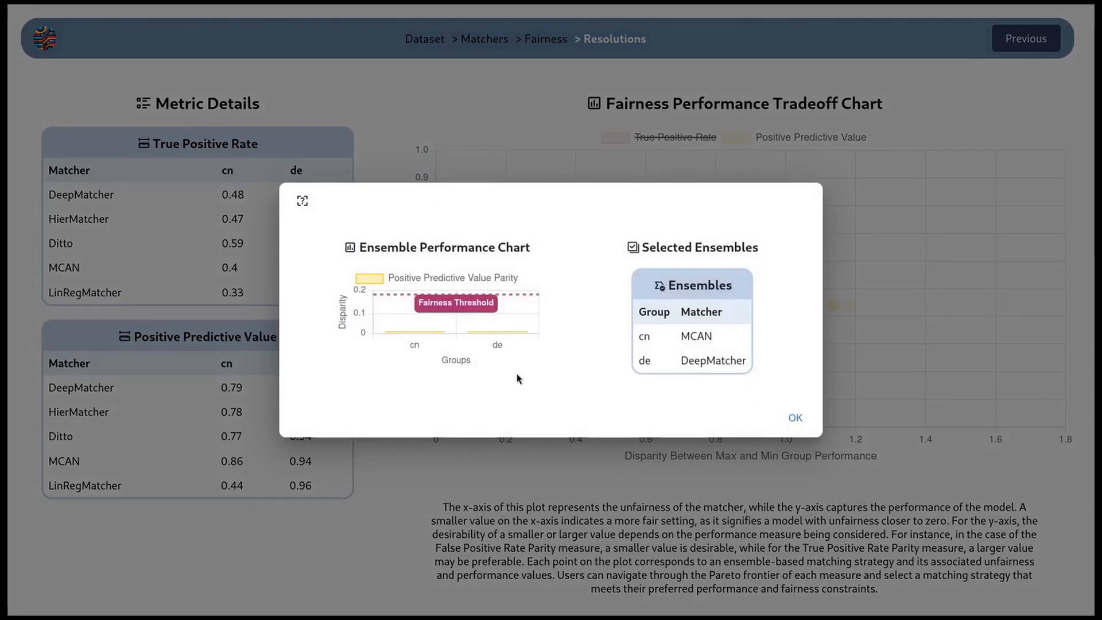